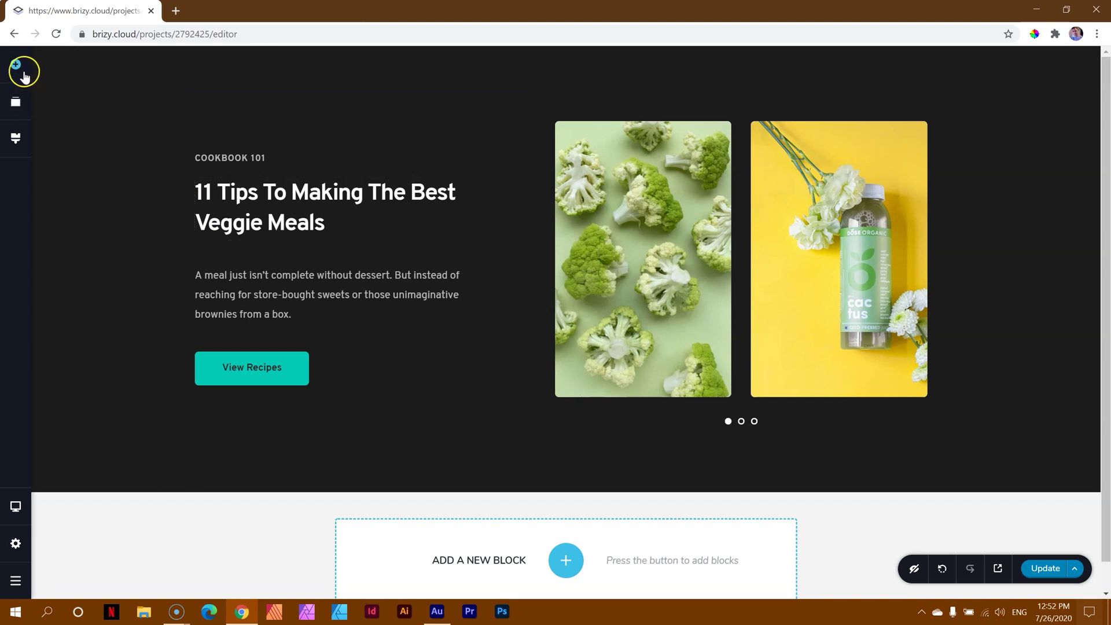
Drag a Line element from the Add Elements panel to just below the veggie-meals heading.
{"action": "left_click", "coordinate": [16, 65]}
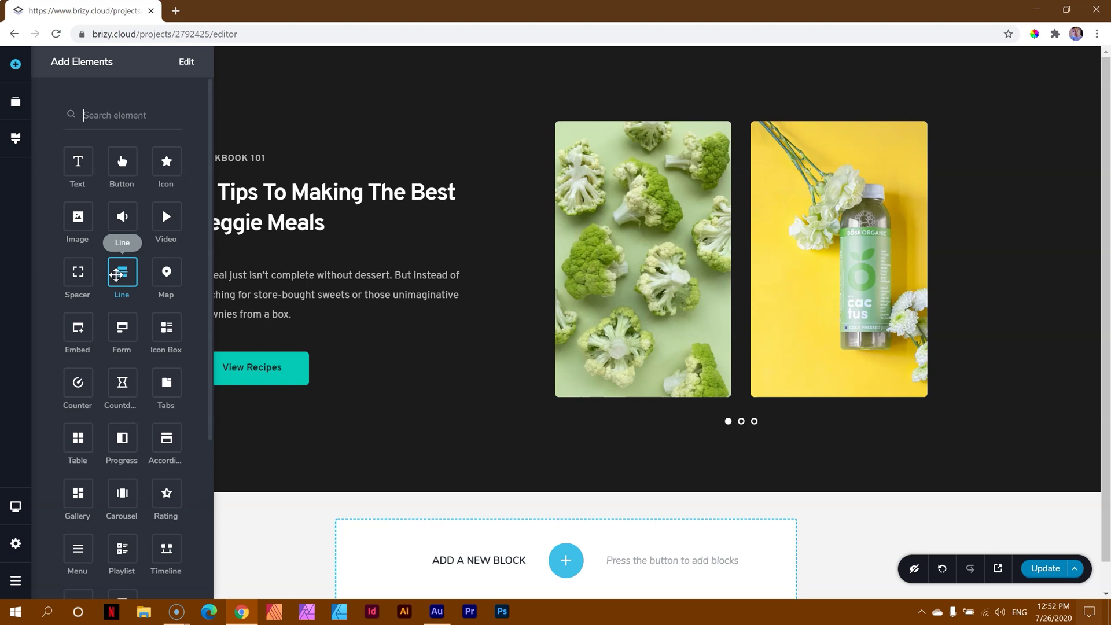
{"action": "left_click_drag", "start_coordinate": [116, 275], "coordinate": [315, 258]}
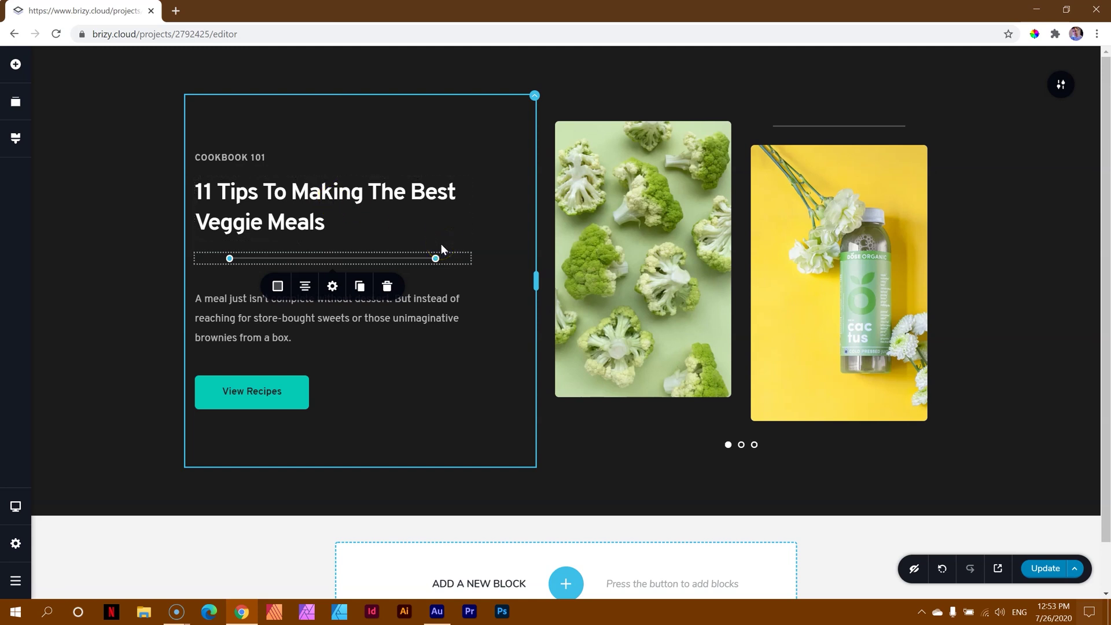
Click around the hero section to get hold of the new divider line.
{"action": "left_click", "coordinate": [428, 250]}
{"action": "left_click", "coordinate": [251, 267]}
{"action": "left_click", "coordinate": [390, 266]}
{"action": "left_click", "coordinate": [347, 255]}
{"action": "left_click", "coordinate": [371, 258]}
{"action": "left_click", "coordinate": [389, 262]}
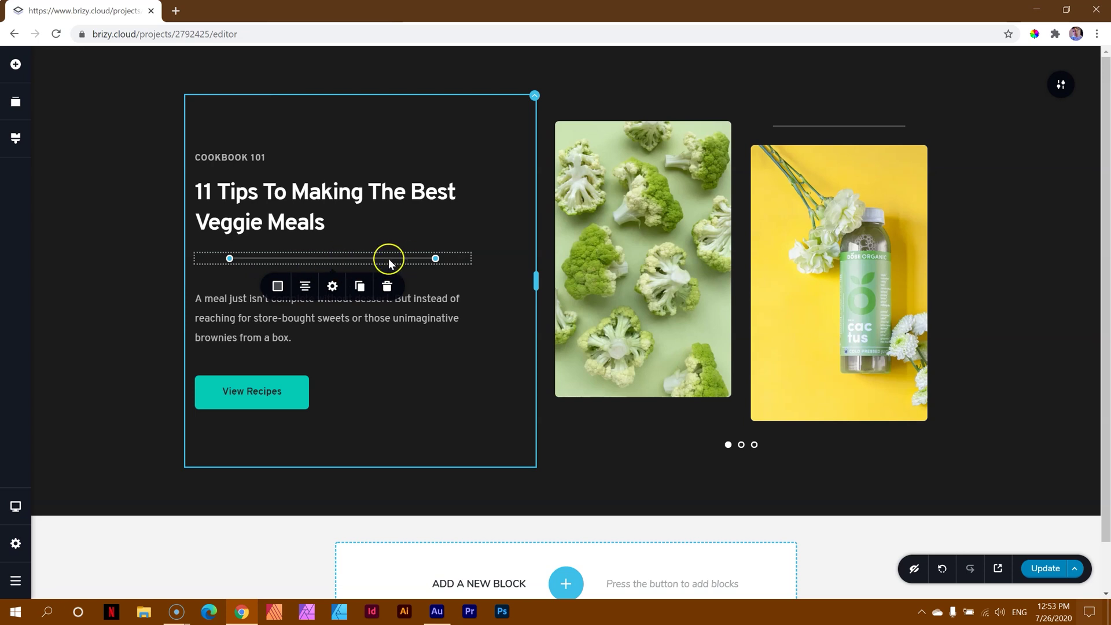
{"action": "left_click", "coordinate": [431, 261]}
{"action": "left_click", "coordinate": [340, 264]}
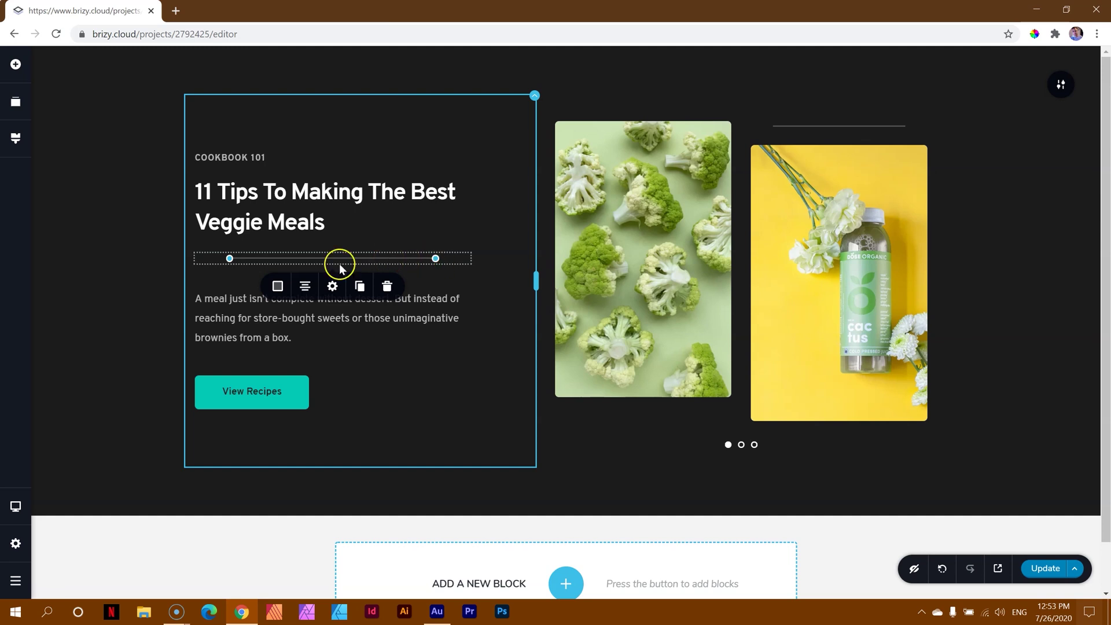
{"action": "left_click", "coordinate": [253, 269]}
Select the divider and drag its right end leftward to make it narrower.
{"action": "left_click", "coordinate": [345, 265]}
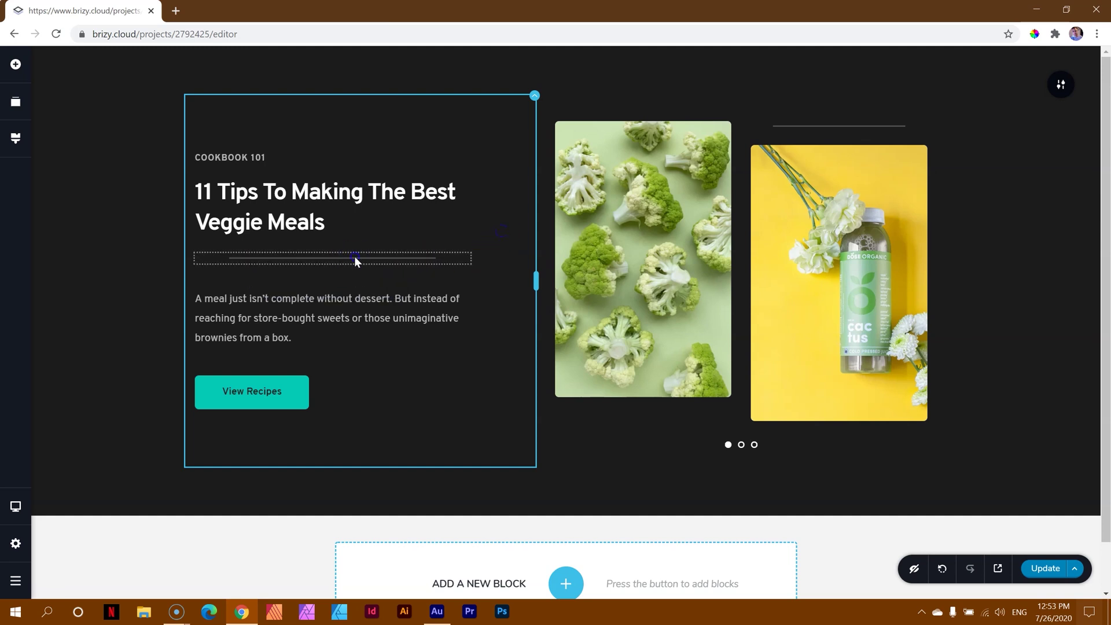
{"action": "left_click", "coordinate": [416, 258]}
{"action": "left_click", "coordinate": [347, 284]}
{"action": "left_click", "coordinate": [369, 285]}
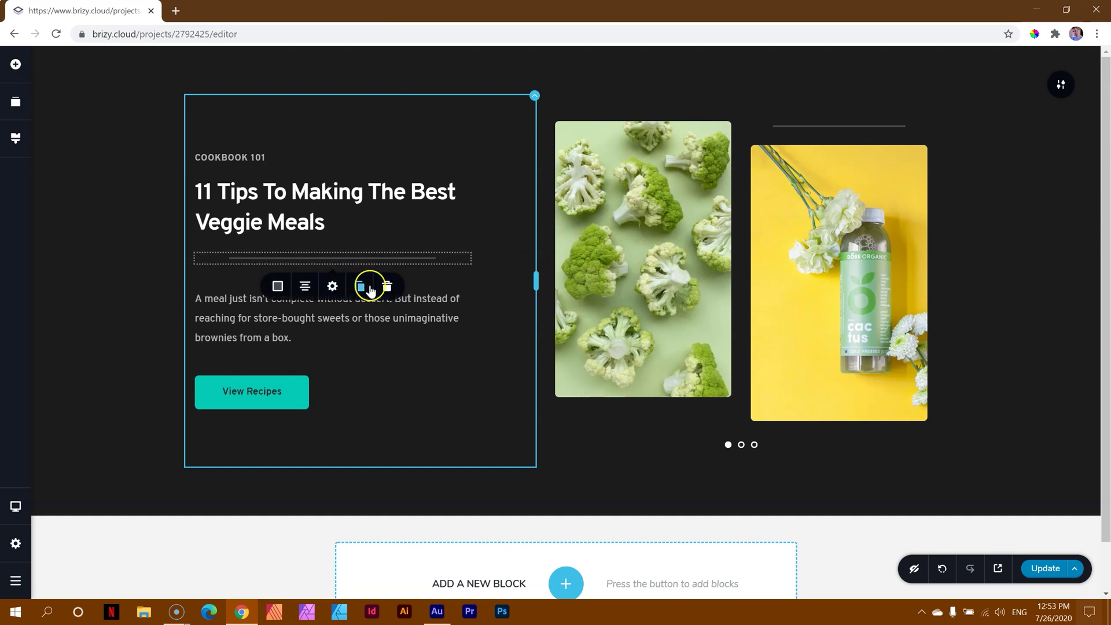
{"action": "left_click", "coordinate": [376, 262]}
{"action": "left_click_drag", "start_coordinate": [435, 258], "coordinate": [394, 259]}
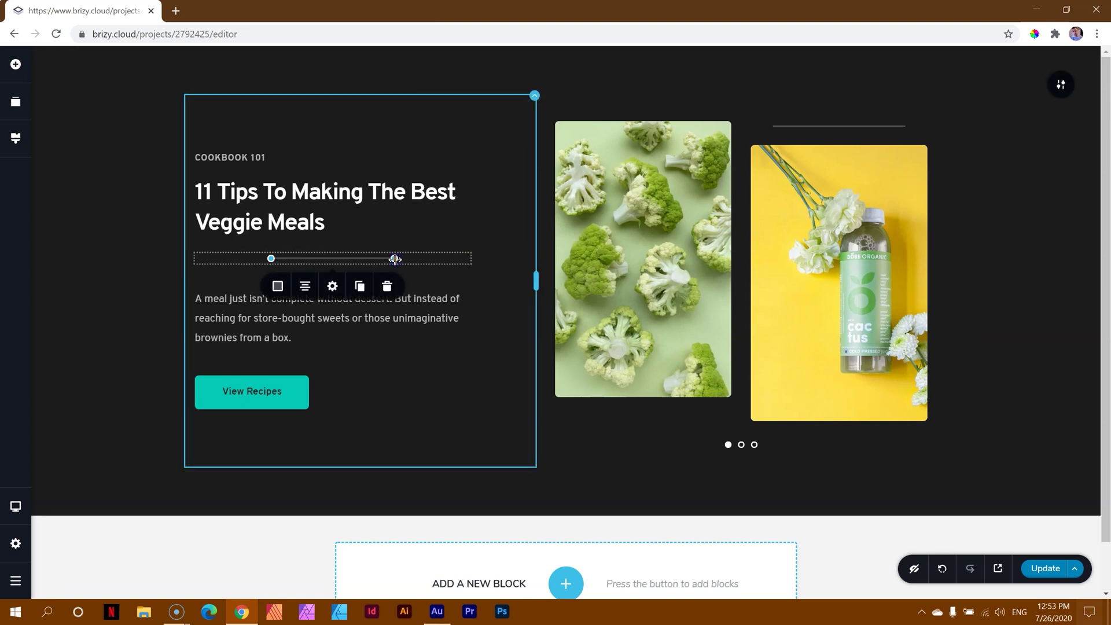
In the divider's settings, try the Width slider, then enter 10 so the width reads 10% instead of 100%.
{"action": "left_click", "coordinate": [333, 286]}
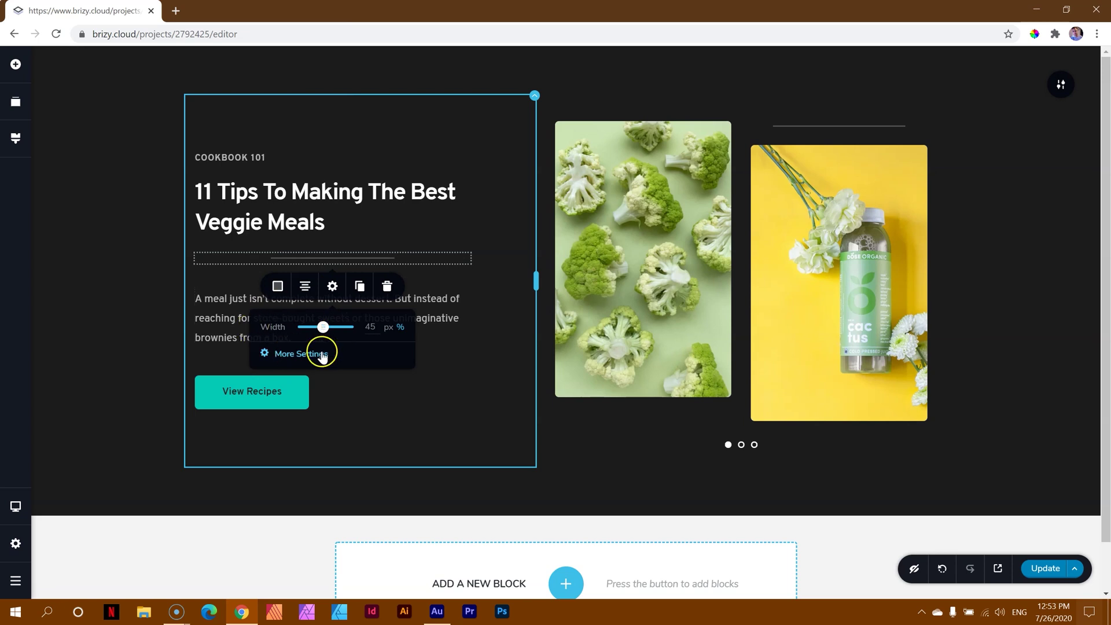
{"action": "left_click", "coordinate": [330, 327]}
{"action": "left_click_drag", "start_coordinate": [330, 328], "coordinate": [367, 331]}
{"action": "left_click", "coordinate": [388, 336]}
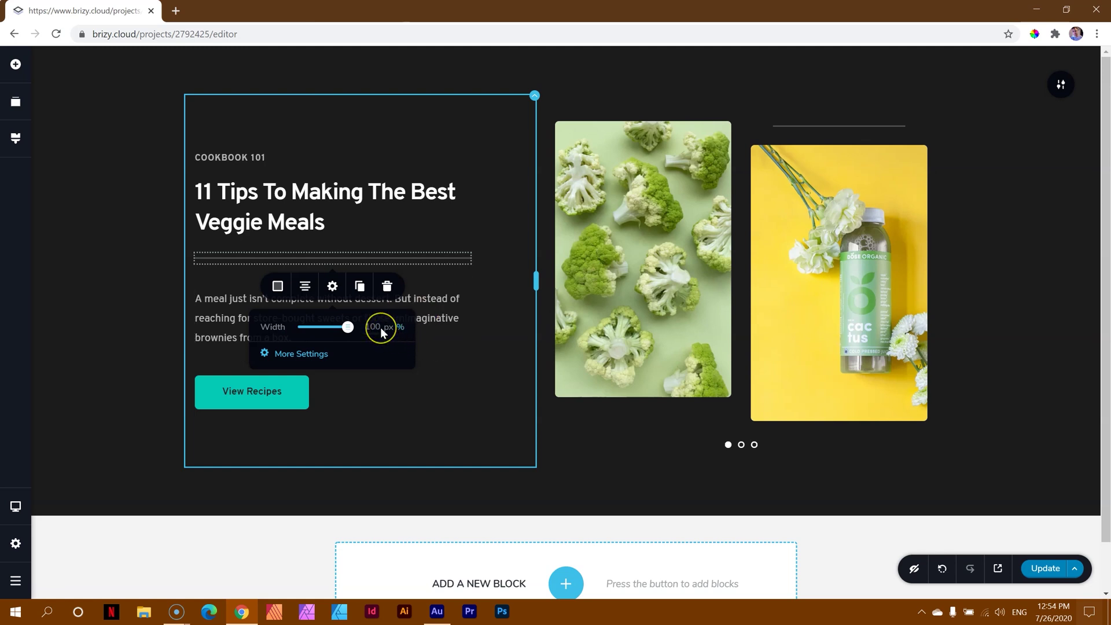
{"action": "left_click", "coordinate": [356, 358]}
{"action": "left_click", "coordinate": [397, 337]}
{"action": "left_click", "coordinate": [388, 327]}
{"action": "left_click", "coordinate": [334, 334]}
{"action": "double_click", "coordinate": [371, 328]}
{"action": "type", "text": "10"}
{"action": "left_click", "coordinate": [333, 257]}
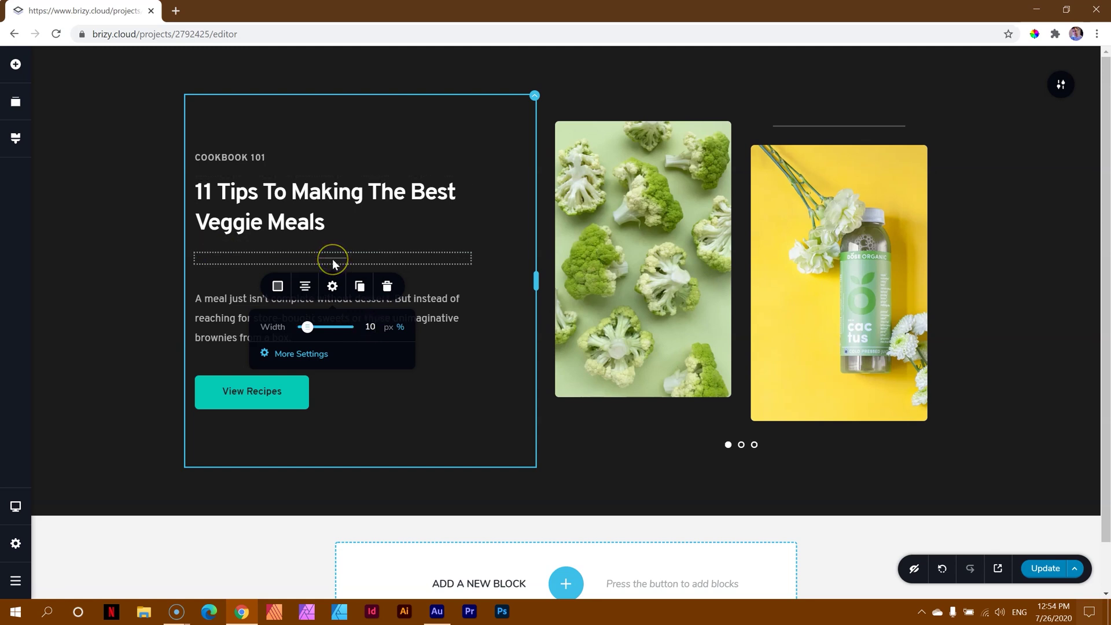
Try a white colour and dashed and dotted styles on the divider, ending back on Solid.
{"action": "left_click", "coordinate": [278, 287]}
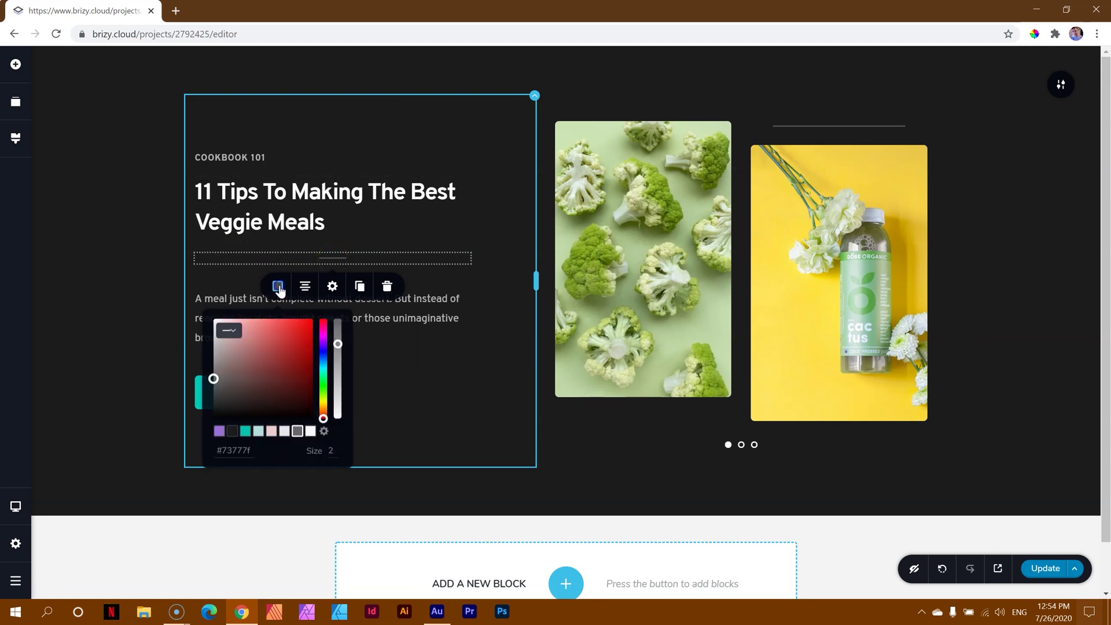
{"action": "left_click", "coordinate": [310, 432]}
{"action": "left_click", "coordinate": [229, 330]}
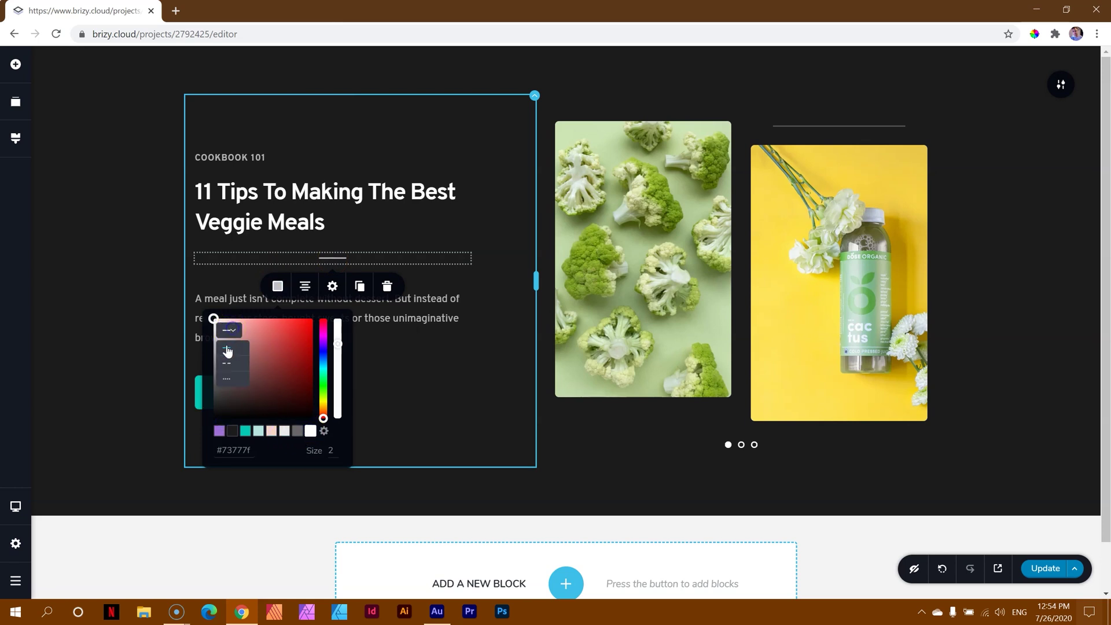
{"action": "left_click", "coordinate": [227, 364]}
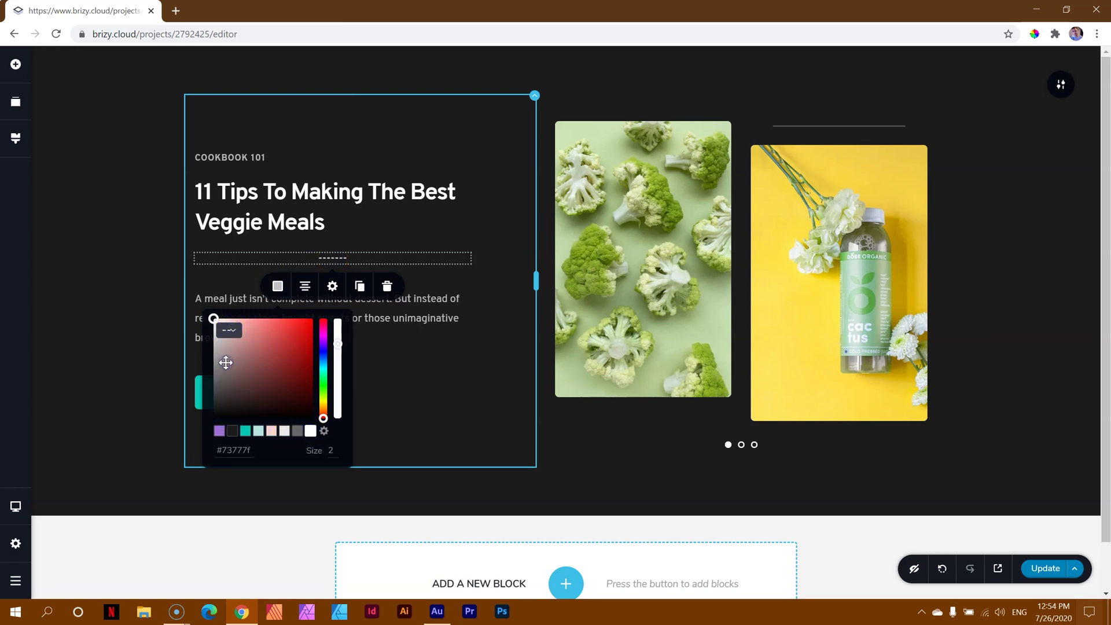
{"action": "left_click", "coordinate": [234, 333]}
{"action": "left_click", "coordinate": [229, 377]}
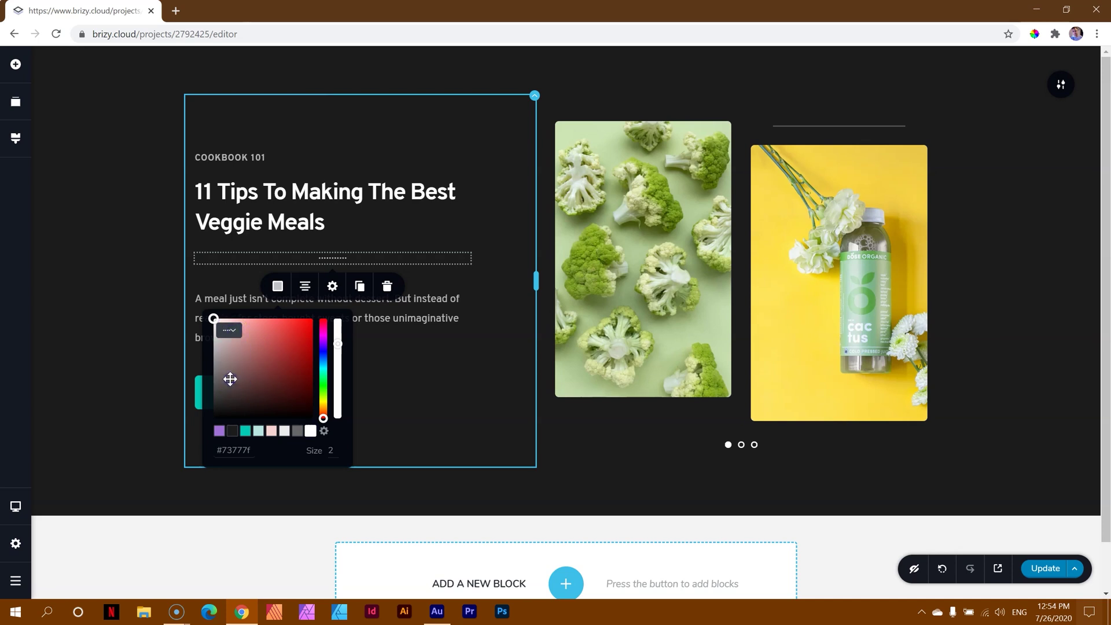
{"action": "left_click", "coordinate": [233, 335]}
{"action": "left_click", "coordinate": [231, 352]}
Adjust the divider's line Size value, entering 32 and then 6.
{"action": "left_click", "coordinate": [435, 462]}
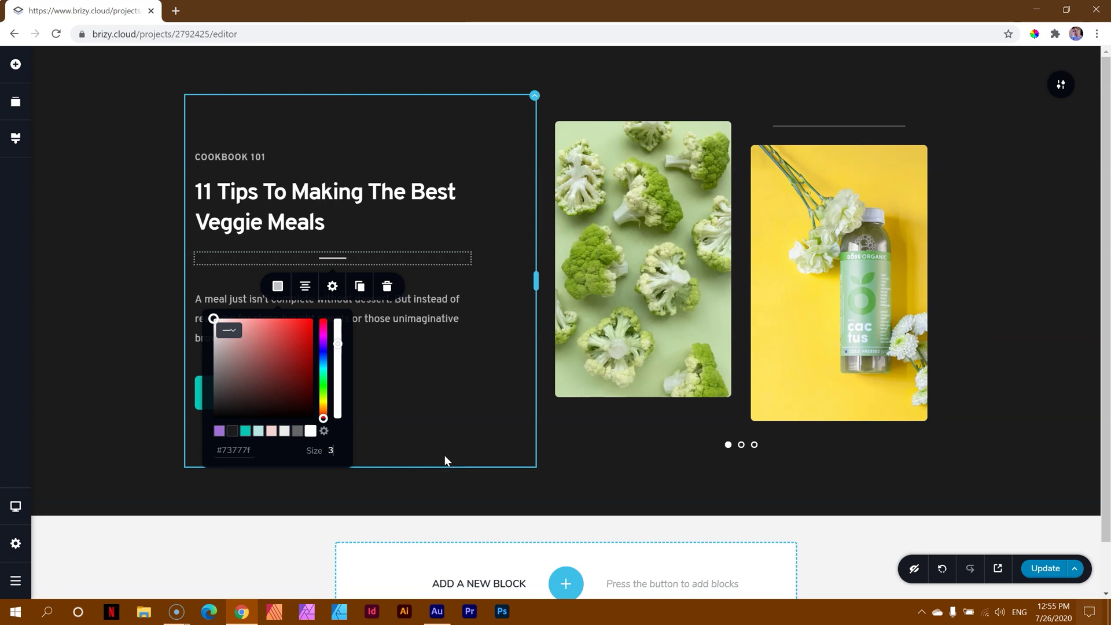
{"action": "key", "text": "Up"}
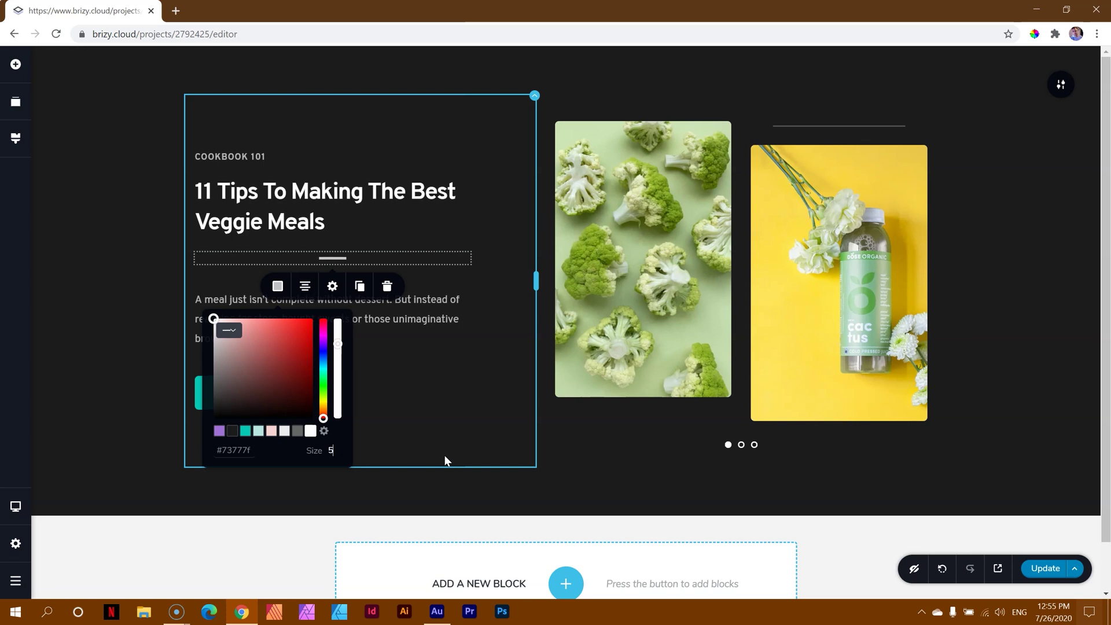
{"action": "key", "text": "BackSpace"}
{"action": "type", "text": "32"}
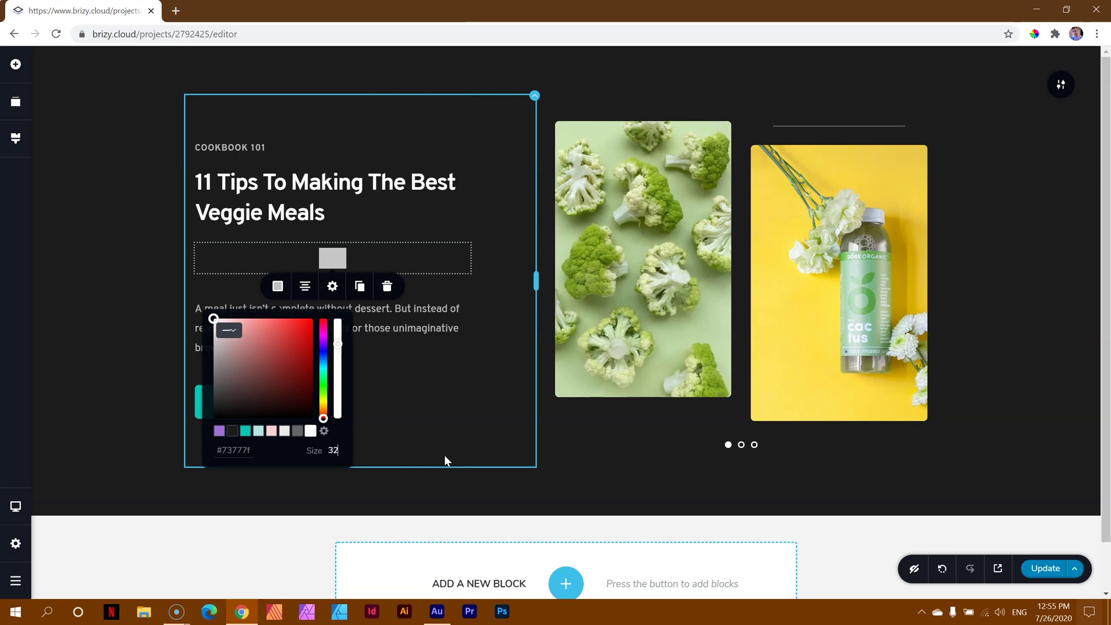
{"action": "key", "text": "ctrl+a"}
{"action": "type", "text": "6"}
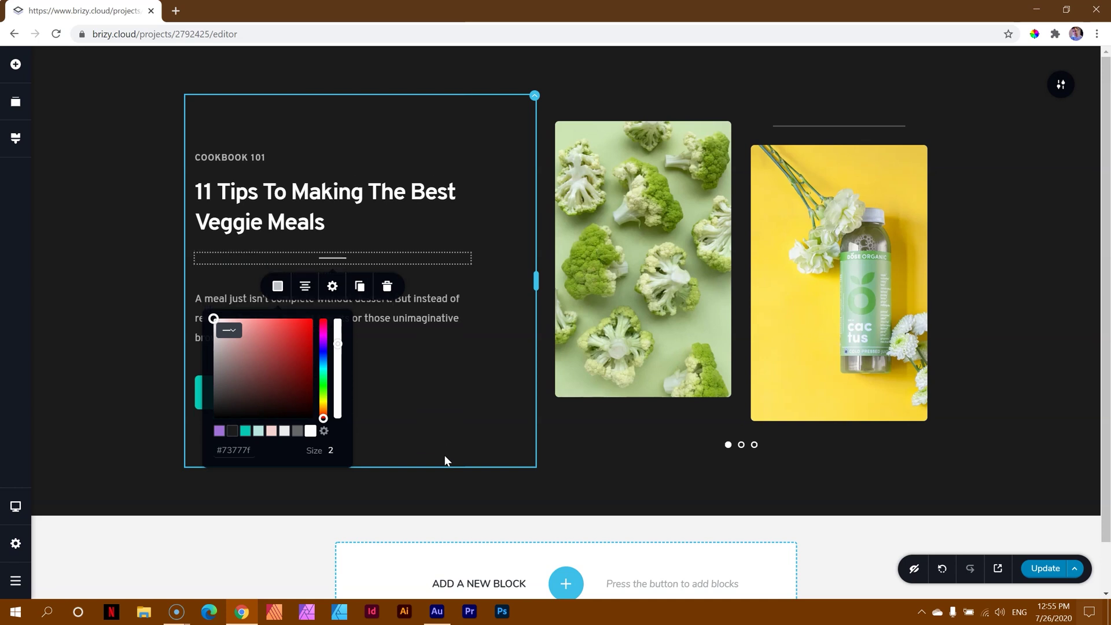
Colour the divider teal and cycle its alignment until it sits on the left.
{"action": "left_click", "coordinate": [246, 431]}
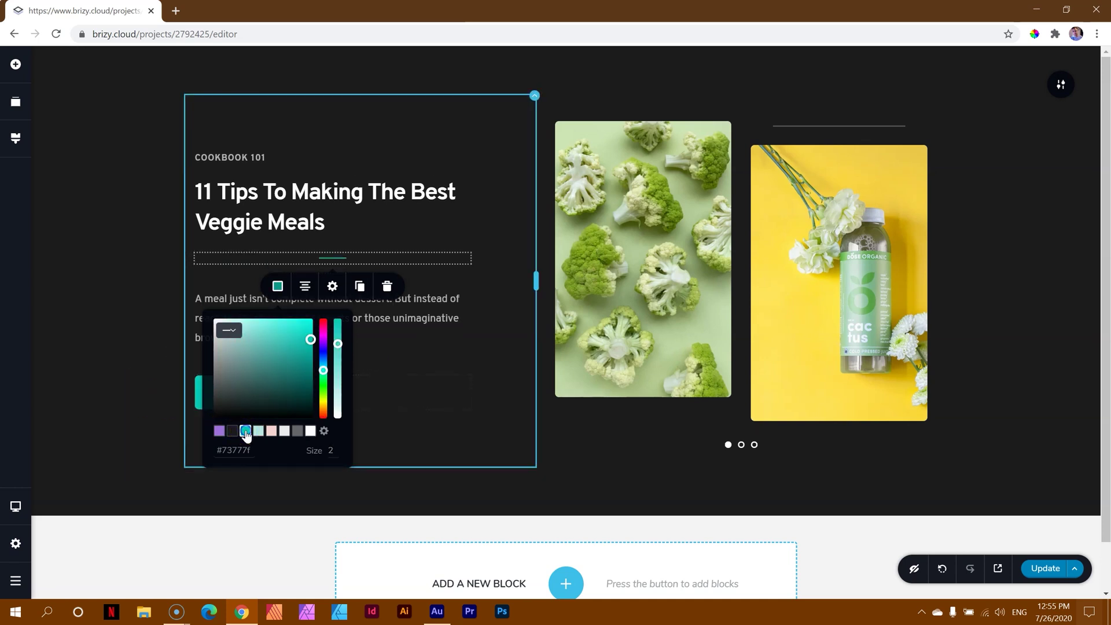
{"action": "left_click", "coordinate": [305, 286]}
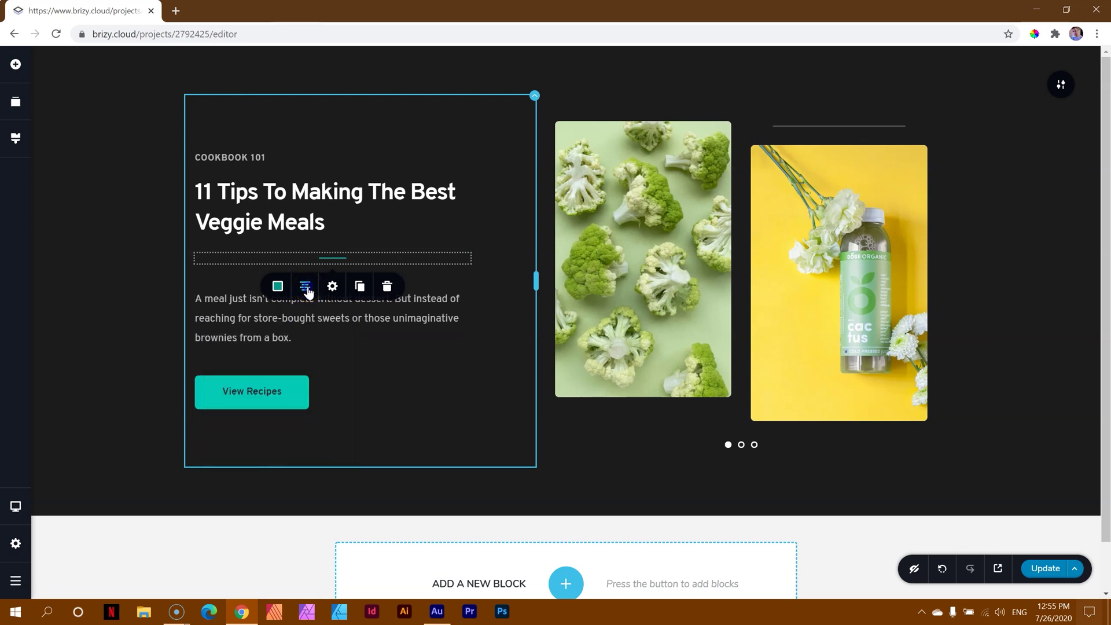
{"action": "left_click", "coordinate": [305, 286]}
{"action": "left_click", "coordinate": [306, 287]}
{"action": "left_click", "coordinate": [306, 288]}
{"action": "left_click", "coordinate": [307, 287]}
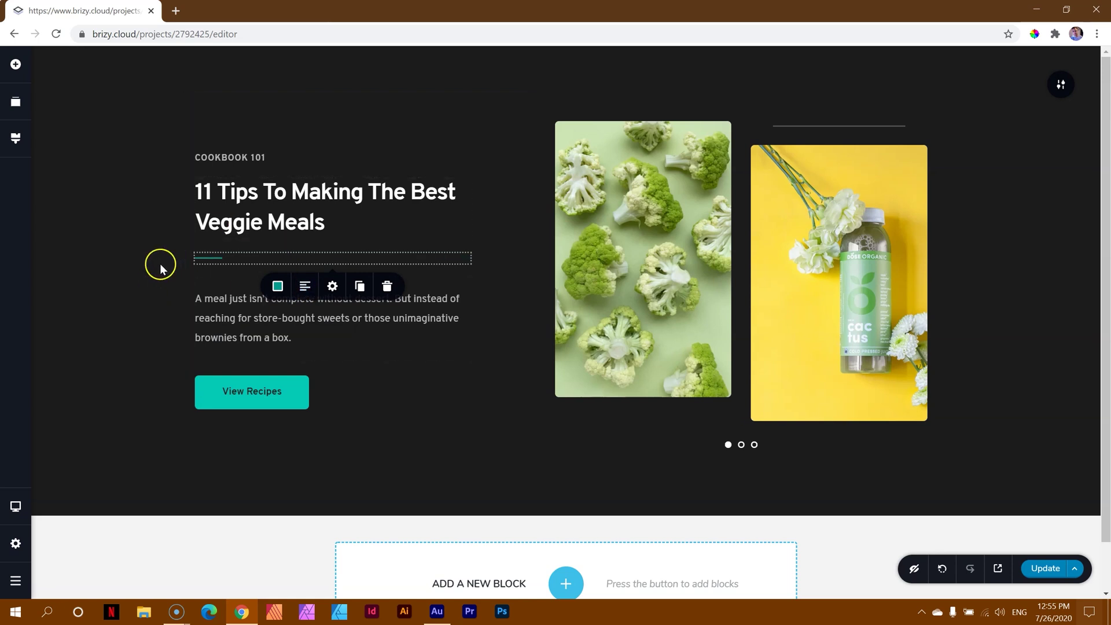
{"action": "mouse_move", "coordinate": [96, 494]}
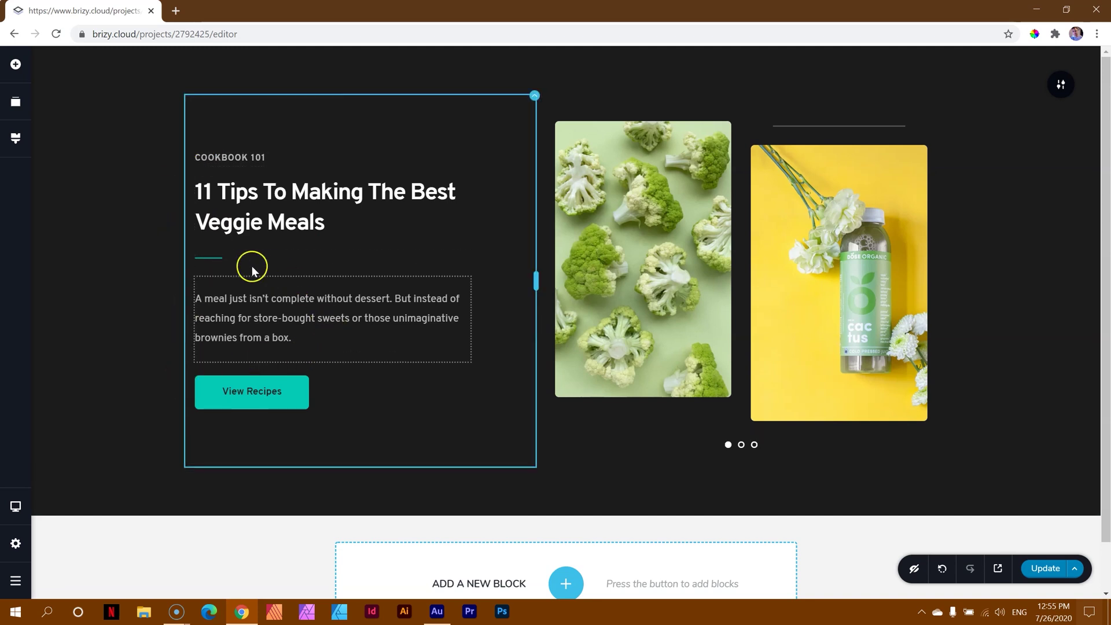
{"action": "left_click", "coordinate": [221, 259]}
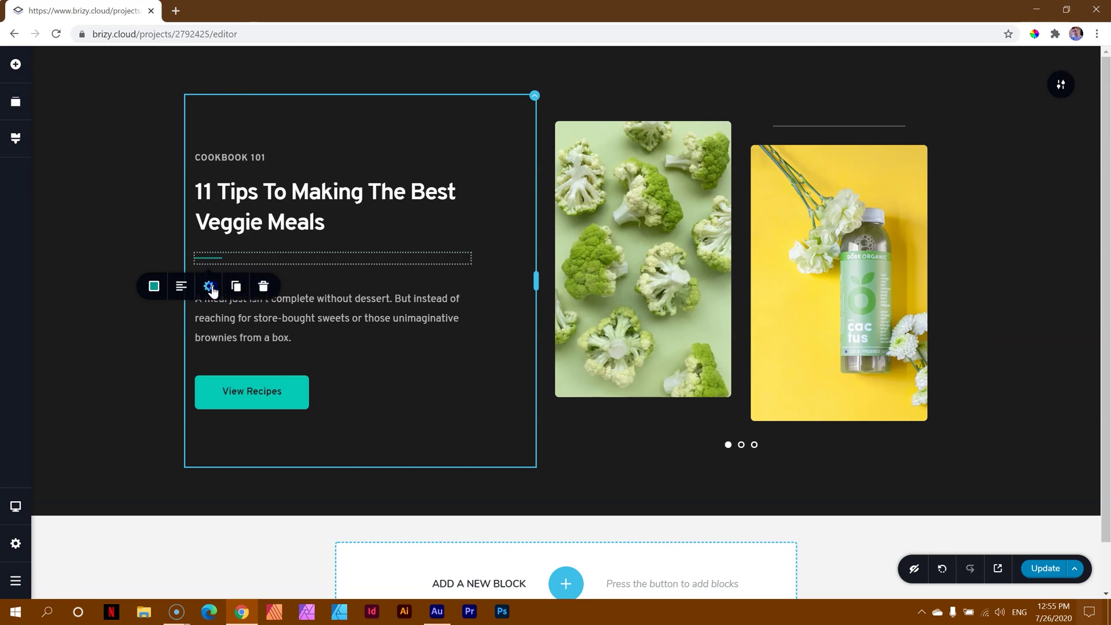
{"action": "left_click", "coordinate": [210, 287]}
{"action": "left_click", "coordinate": [171, 355]}
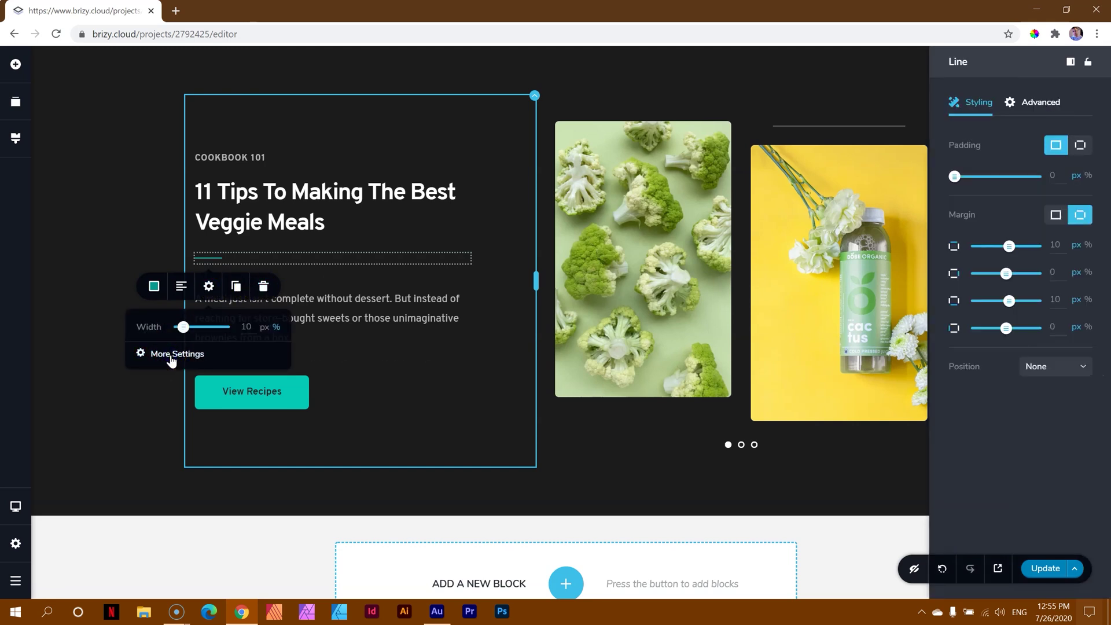
{"action": "left_click", "coordinate": [1055, 374]}
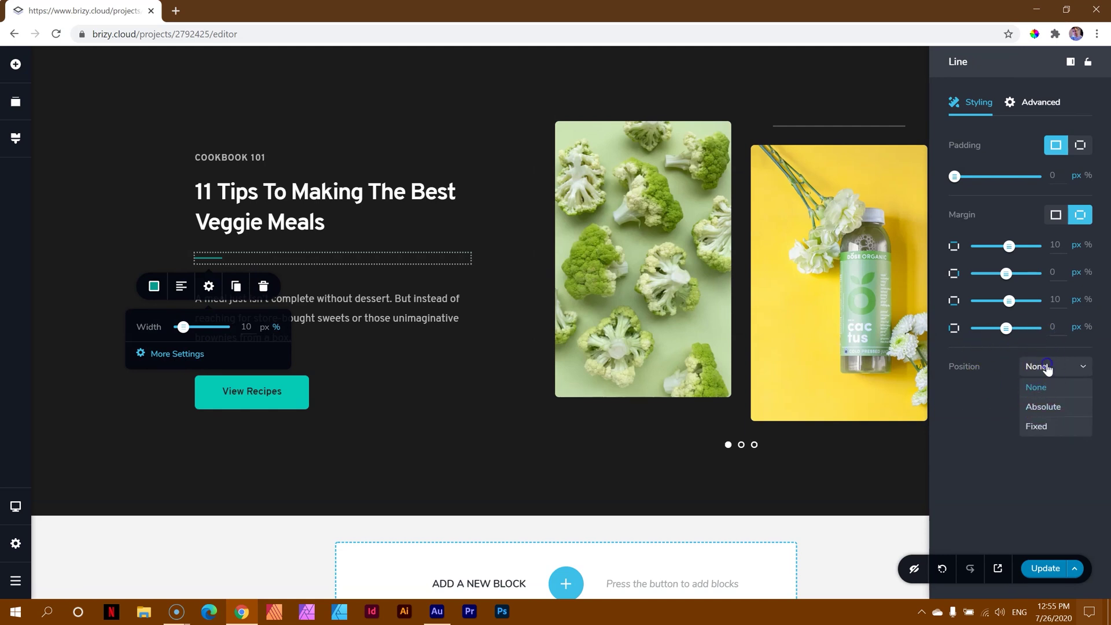
{"action": "left_click", "coordinate": [1040, 102]}
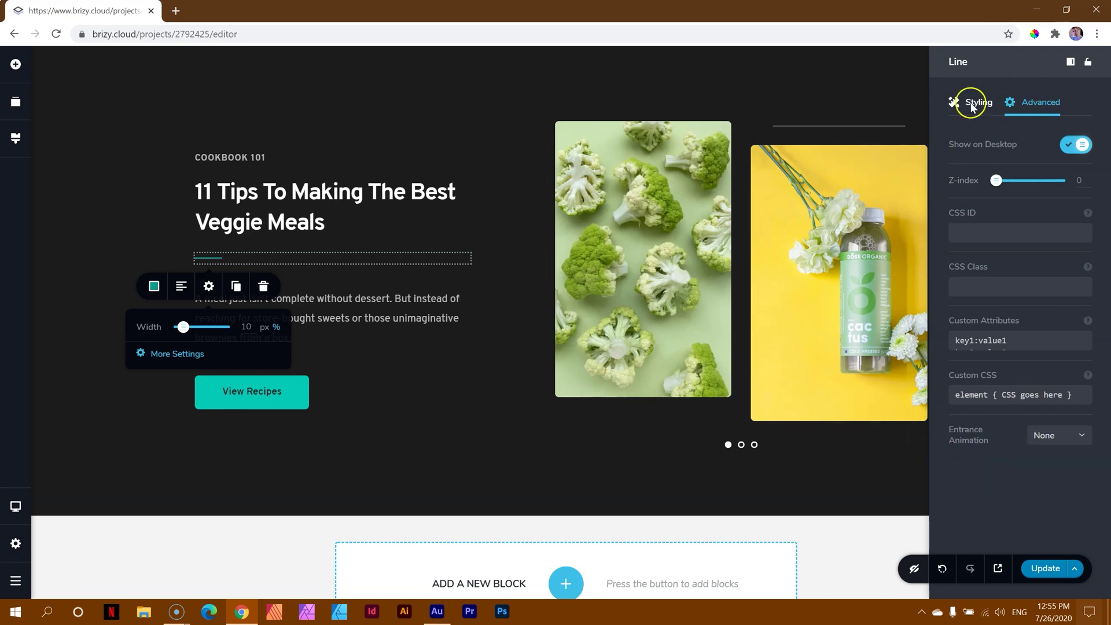
{"action": "left_click", "coordinate": [148, 250]}
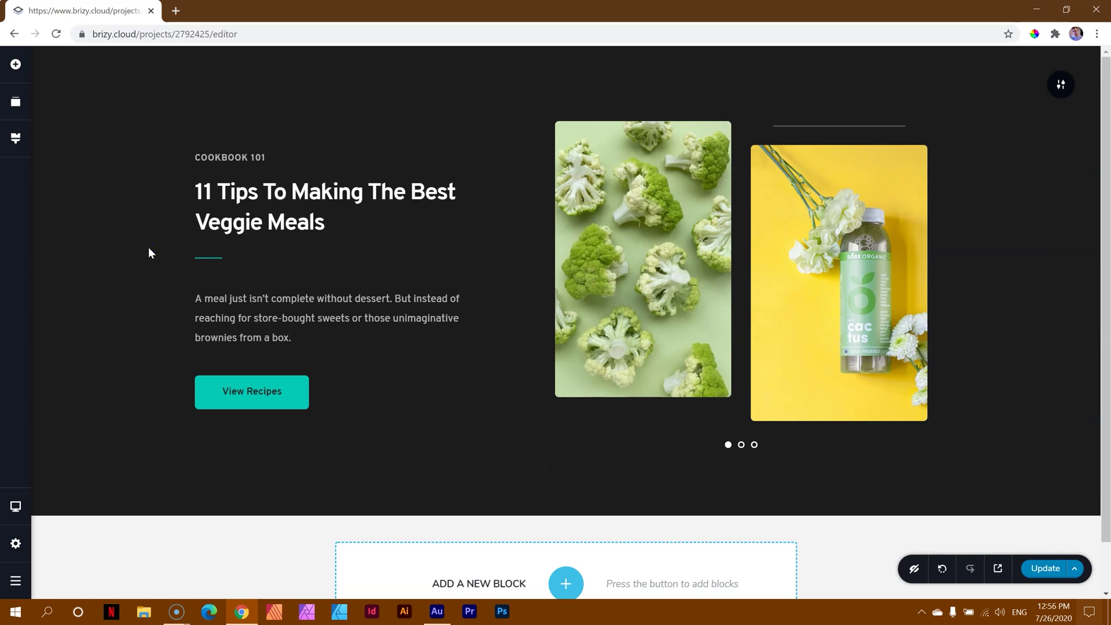
Preview the tablet layout and check the divider's width there, then switch to the mobile preview.
{"action": "key", "text": "ctrl+shift+t"}
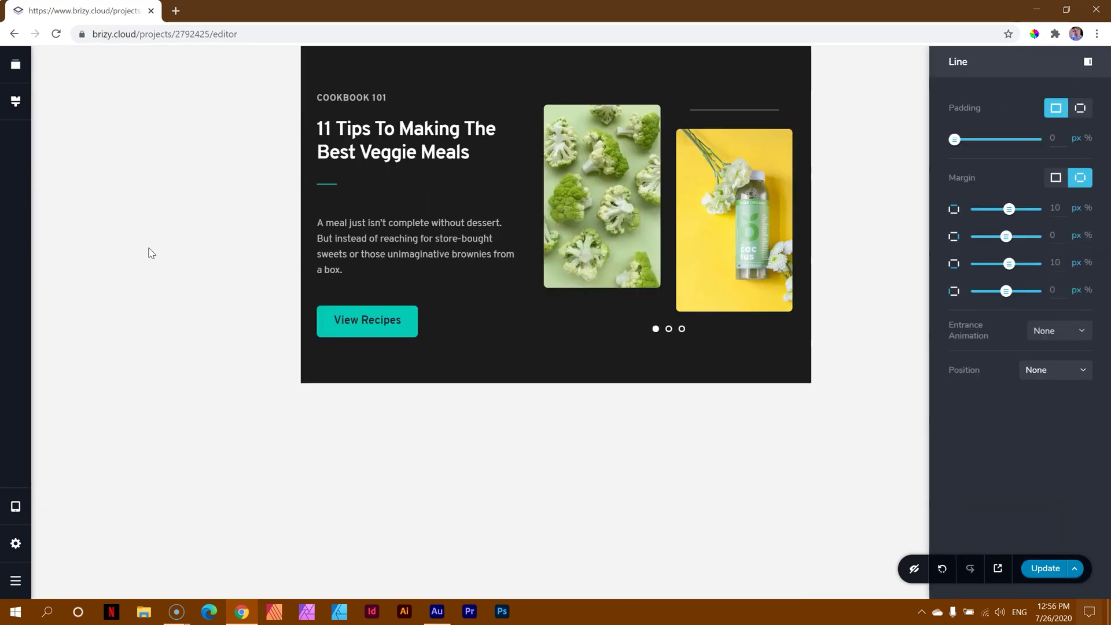
{"action": "left_click", "coordinate": [327, 184]}
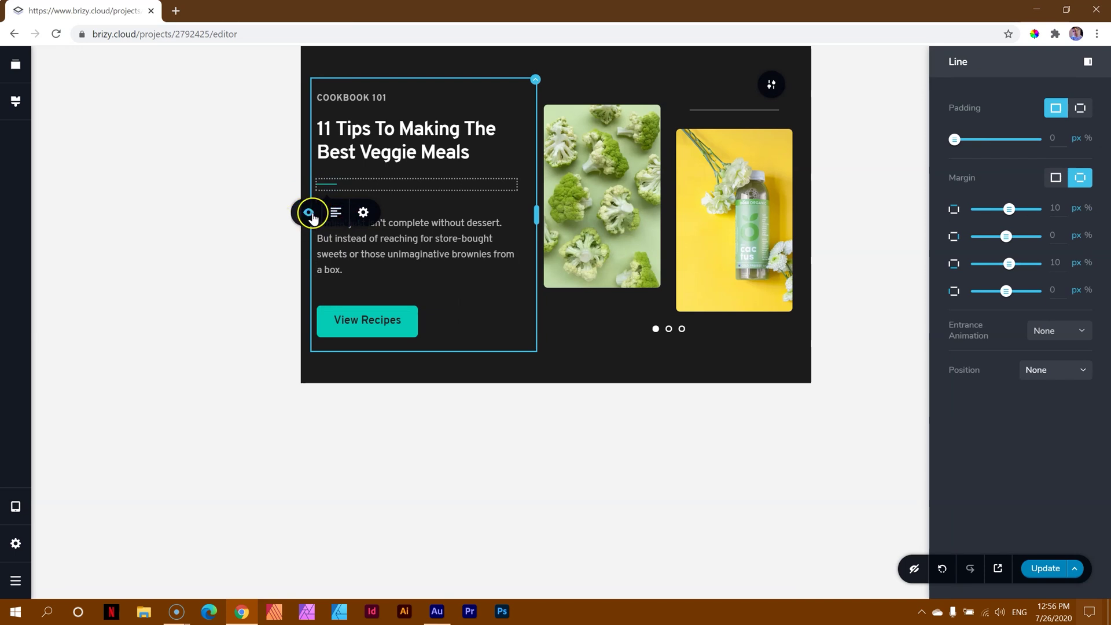
{"action": "left_click", "coordinate": [363, 212]}
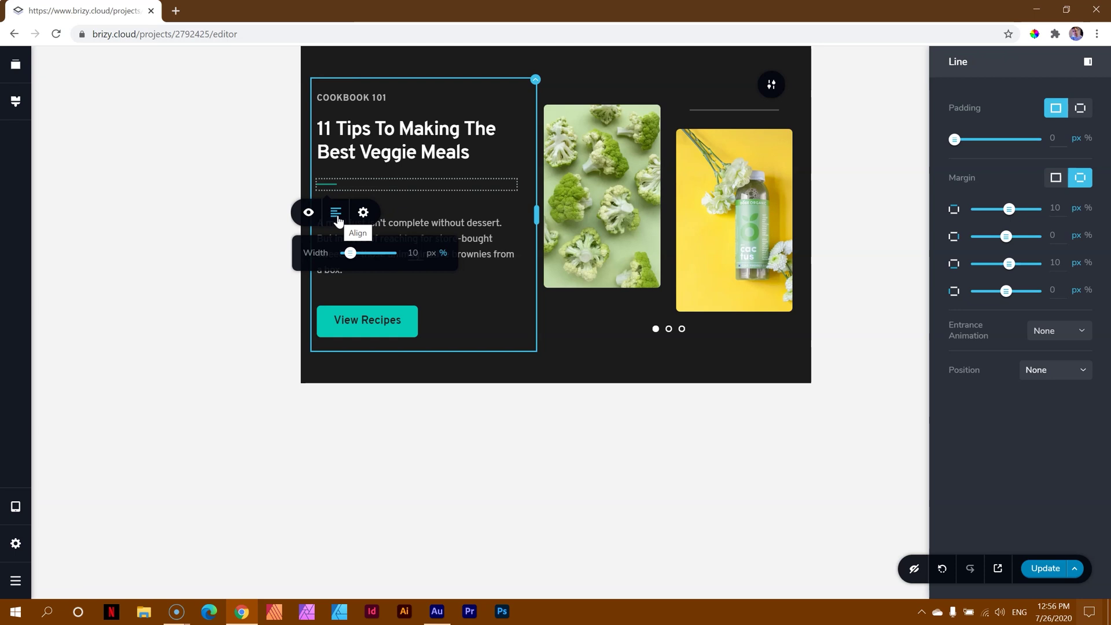
{"action": "key", "text": "ctrl+shift+m"}
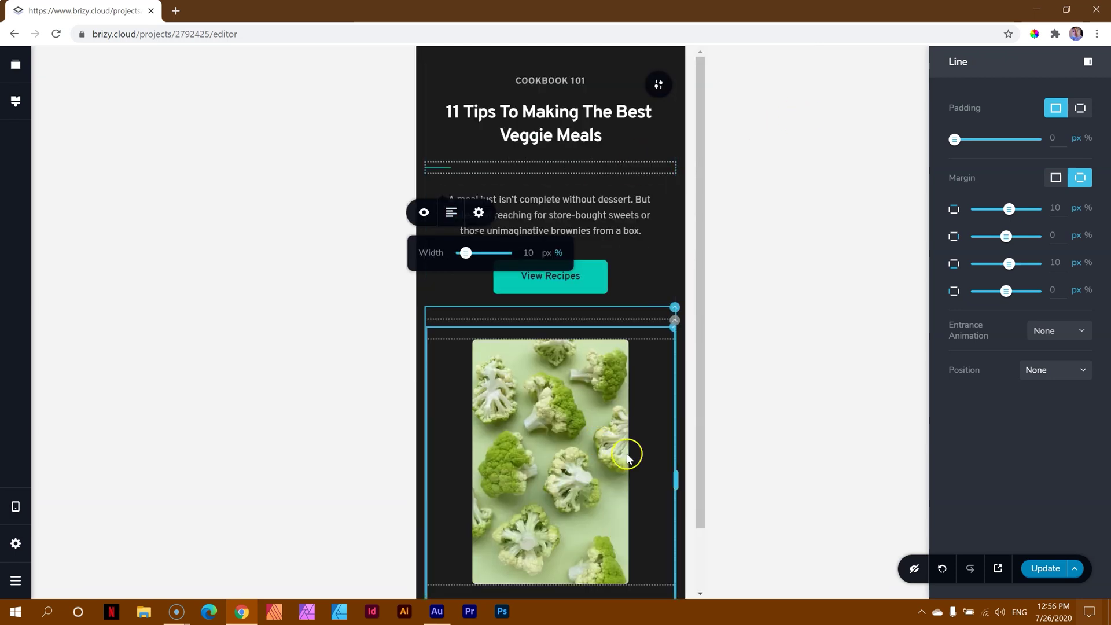
Center the divider under the heading in the mobile layout.
{"action": "left_click", "coordinate": [665, 312]}
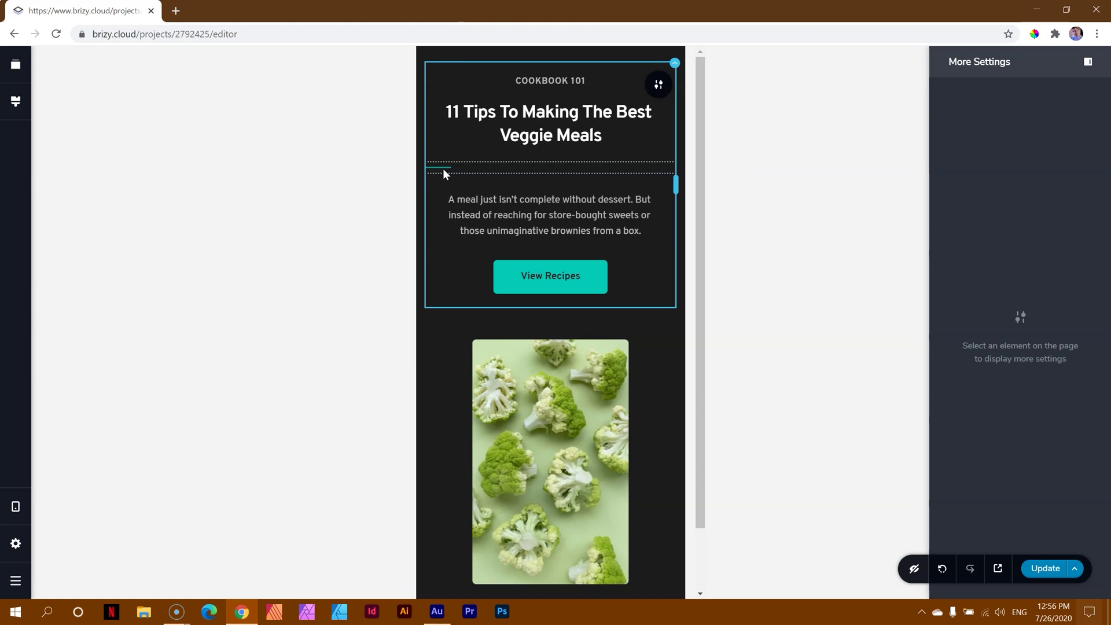
{"action": "left_click", "coordinate": [444, 172]}
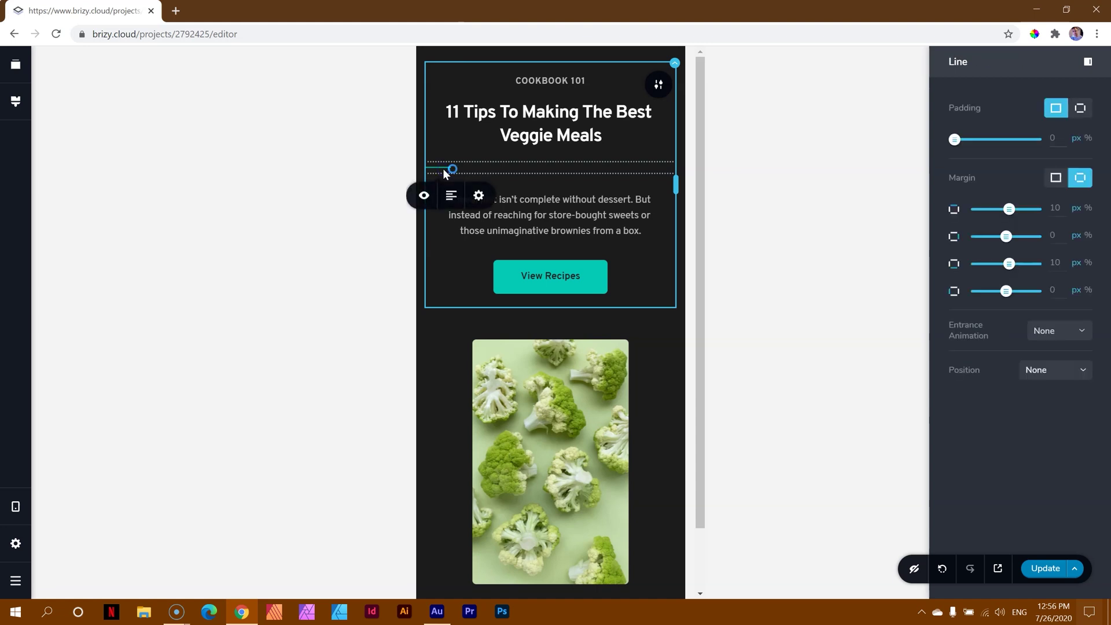
{"action": "left_click", "coordinate": [452, 196]}
{"action": "left_click", "coordinate": [642, 171]}
{"action": "left_click", "coordinate": [784, 168]}
{"action": "left_click", "coordinate": [652, 183]}
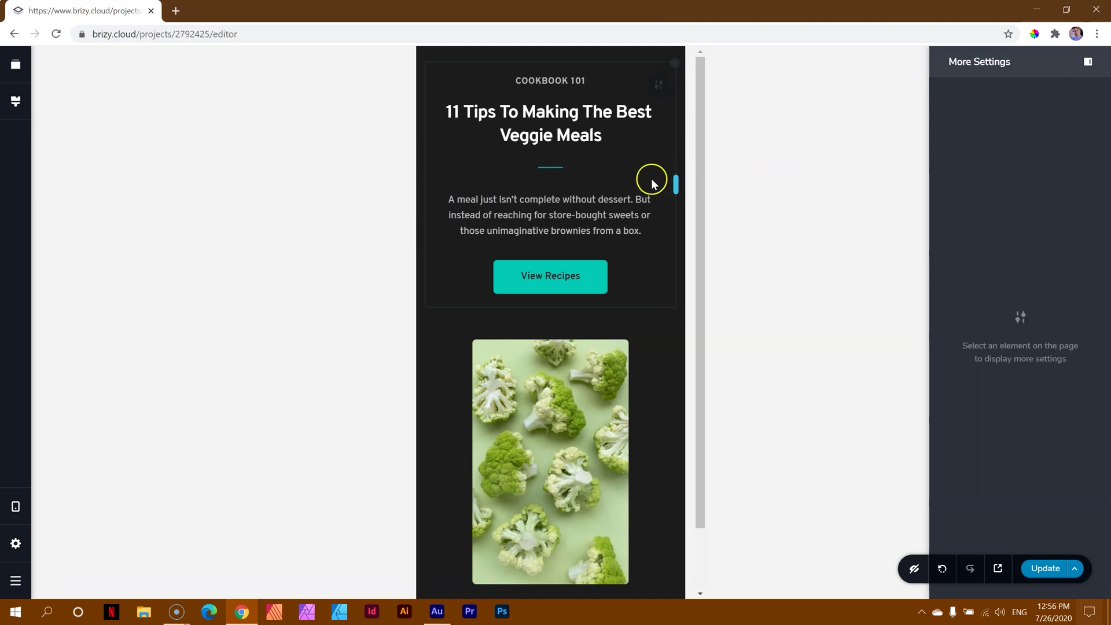
{"action": "left_click", "coordinate": [561, 169]}
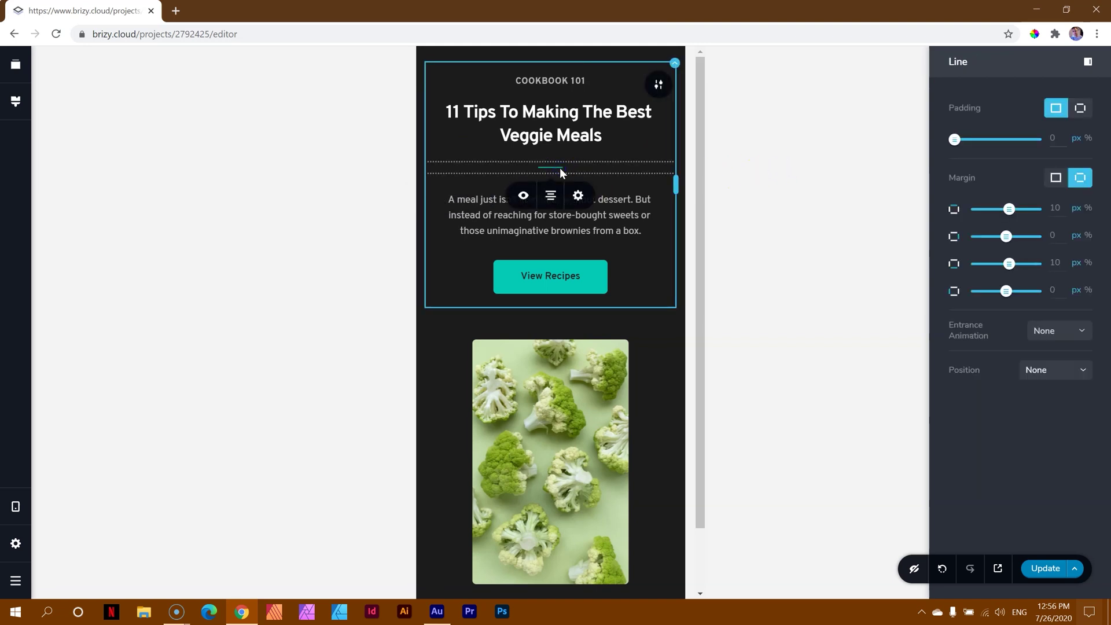
Set the divider's mobile width to 25%.
{"action": "left_click", "coordinate": [577, 197]}
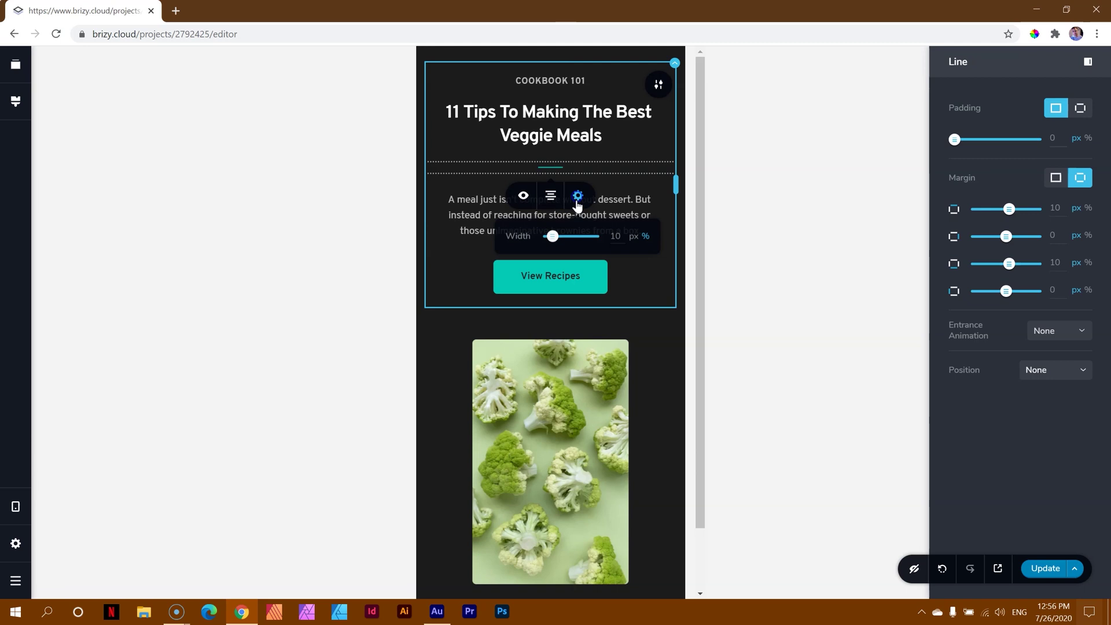
{"action": "left_click", "coordinate": [615, 234]}
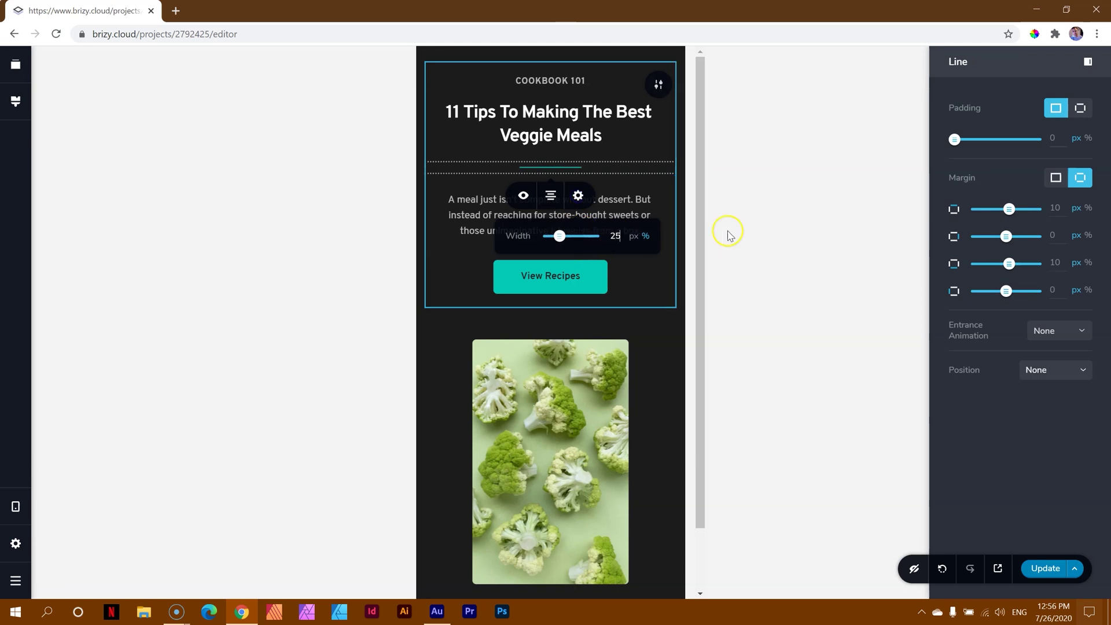
{"action": "left_click", "coordinate": [786, 225]}
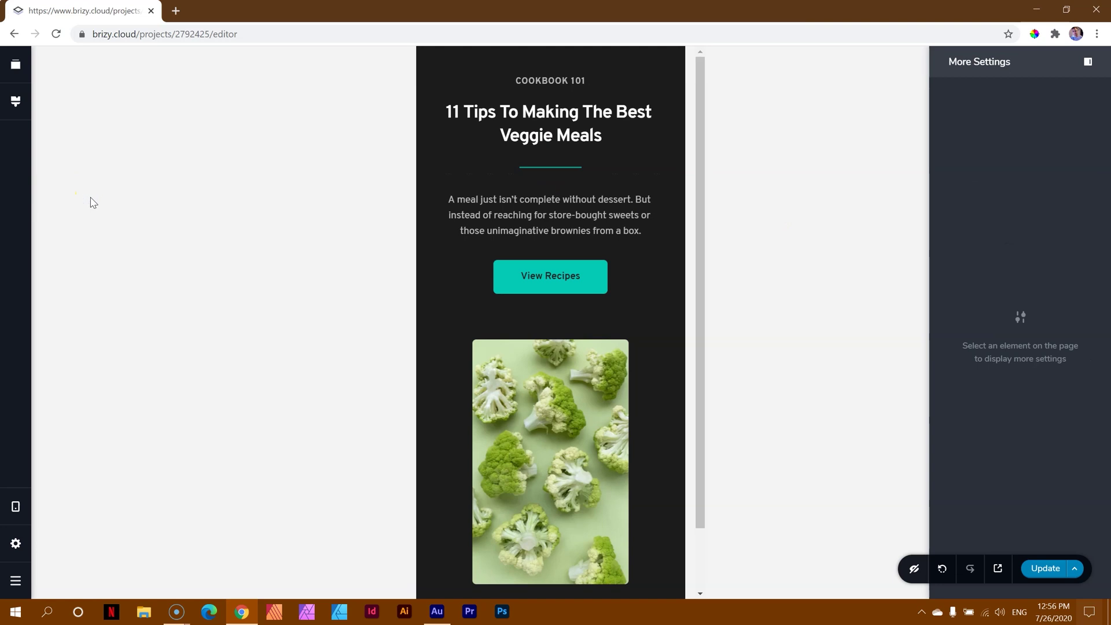